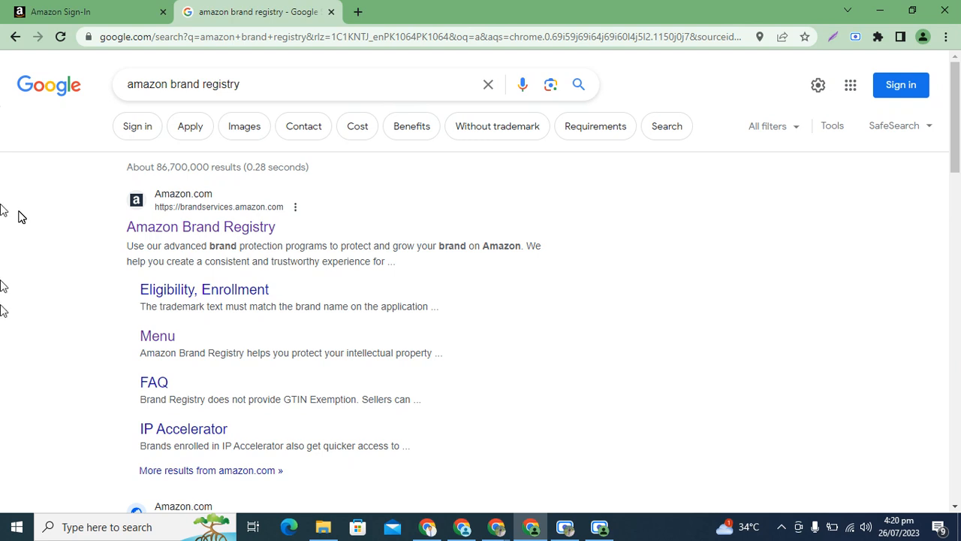
Open the Amazon Brand Registry site from the search results and sign in to Brand Registry with the saved credentials, staying signed in.
left_click(232, 229)
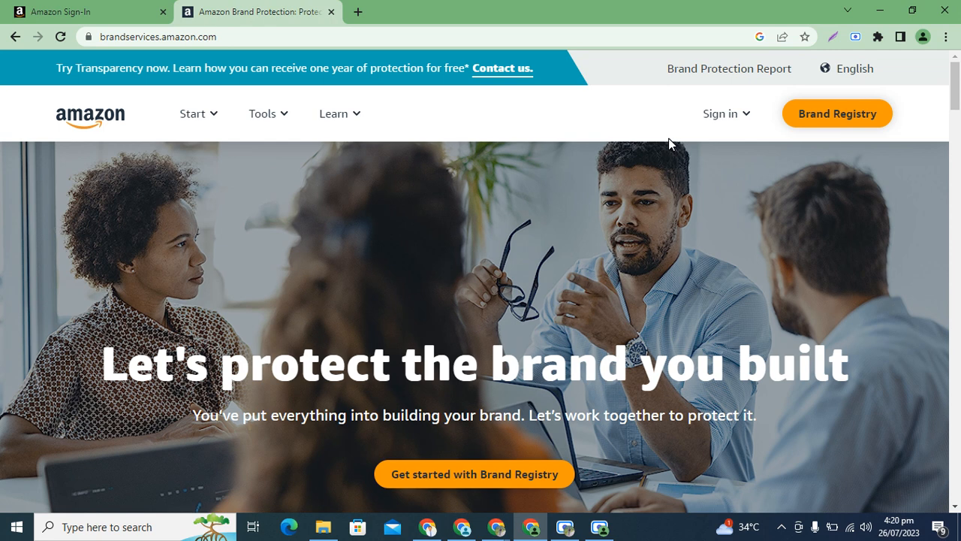
left_click(747, 120)
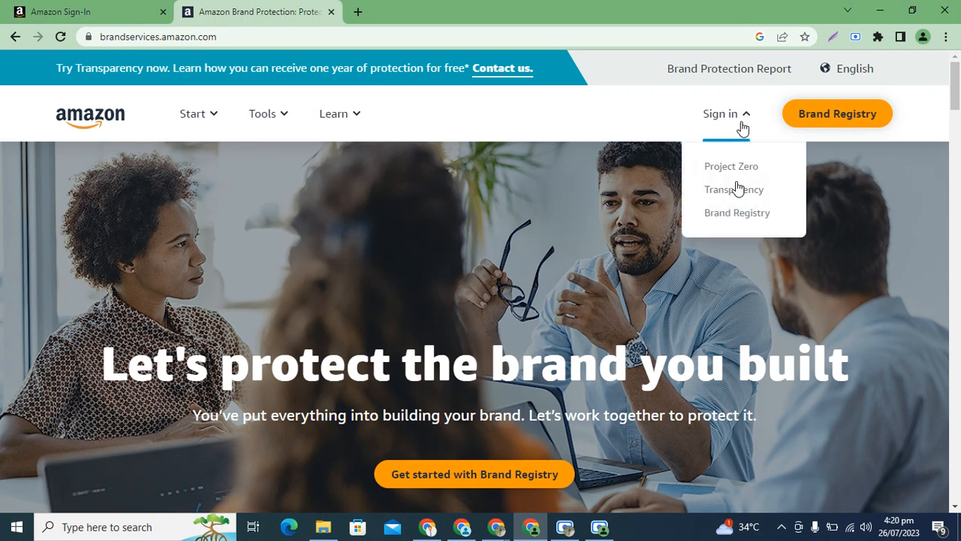
left_click(736, 214)
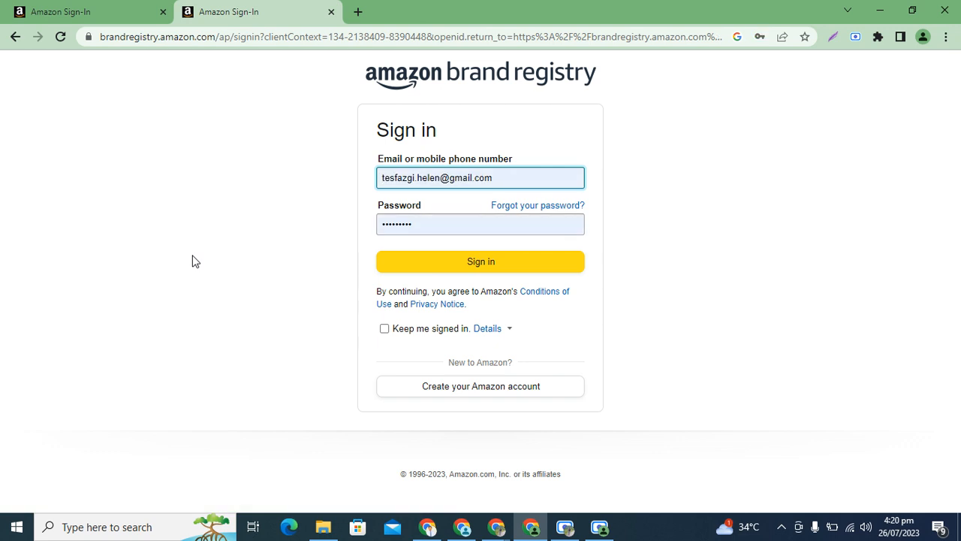
left_click(384, 329)
left_click(460, 268)
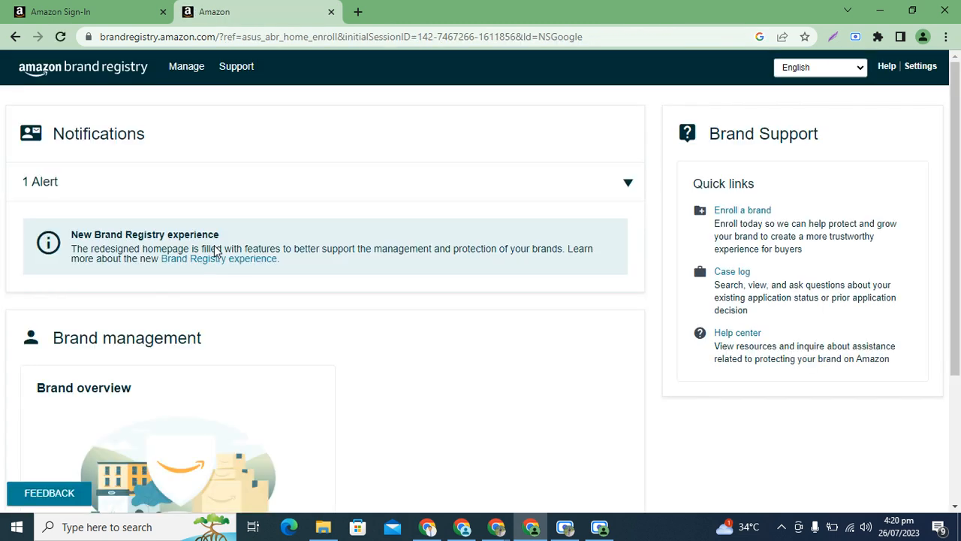
Start a new brand enrollment using the option for a pending or registered trademark.
mouse_move(192, 78)
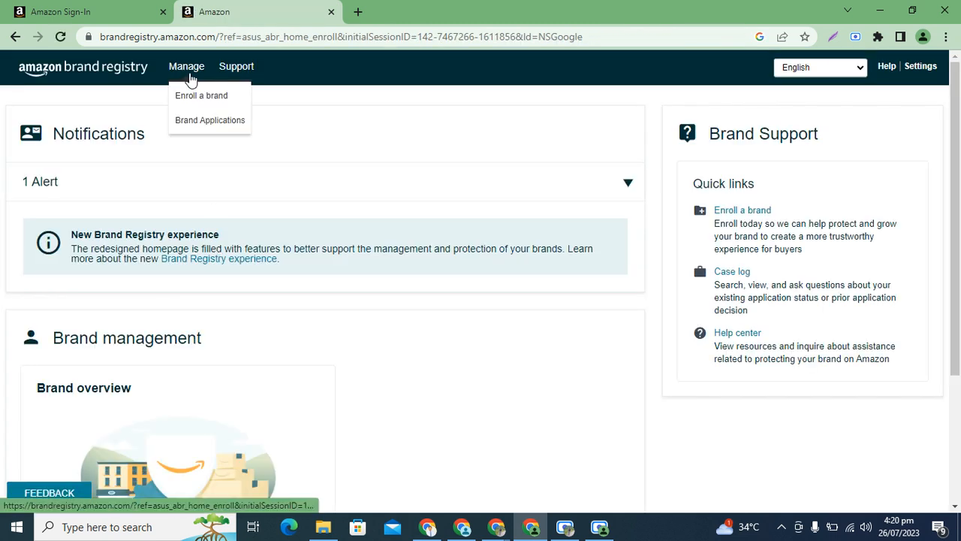
mouse_move(245, 69)
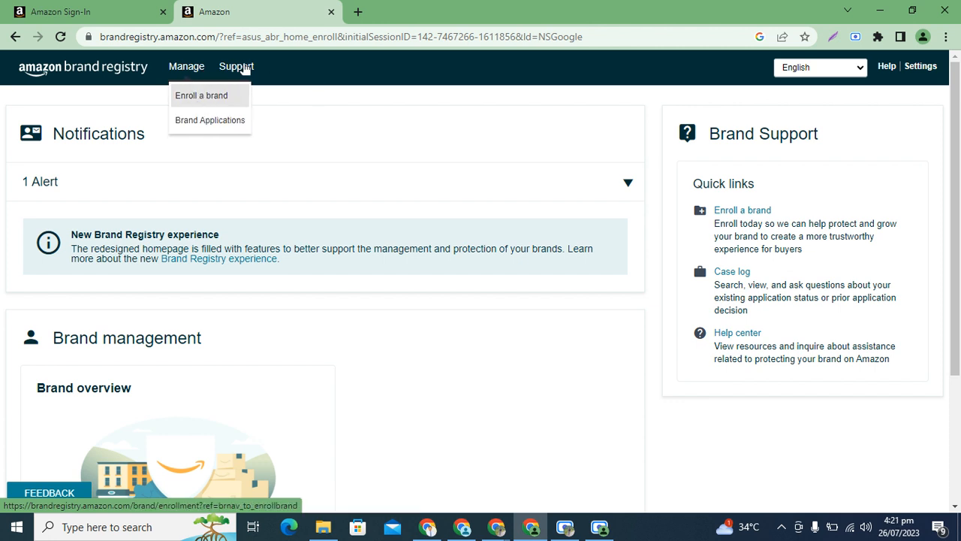
left_click(201, 97)
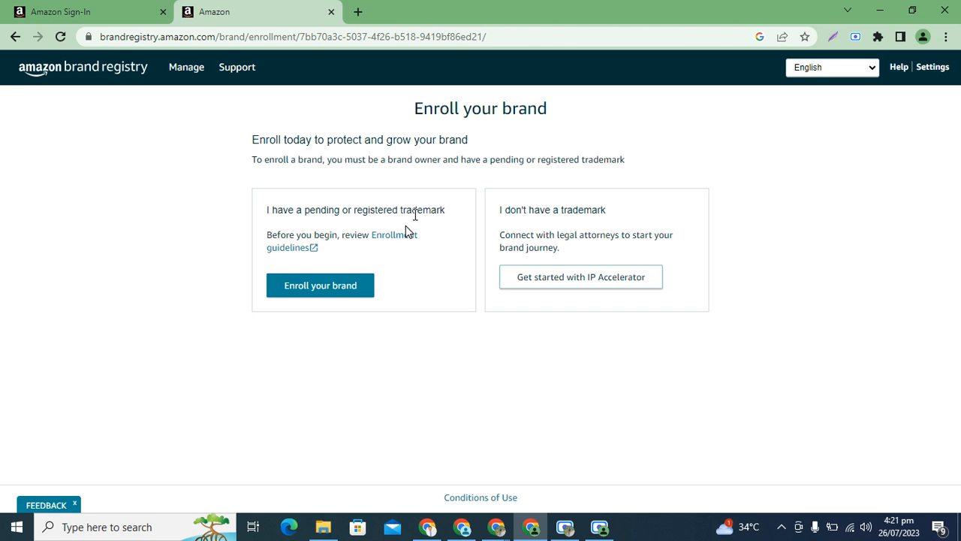
left_click(341, 292)
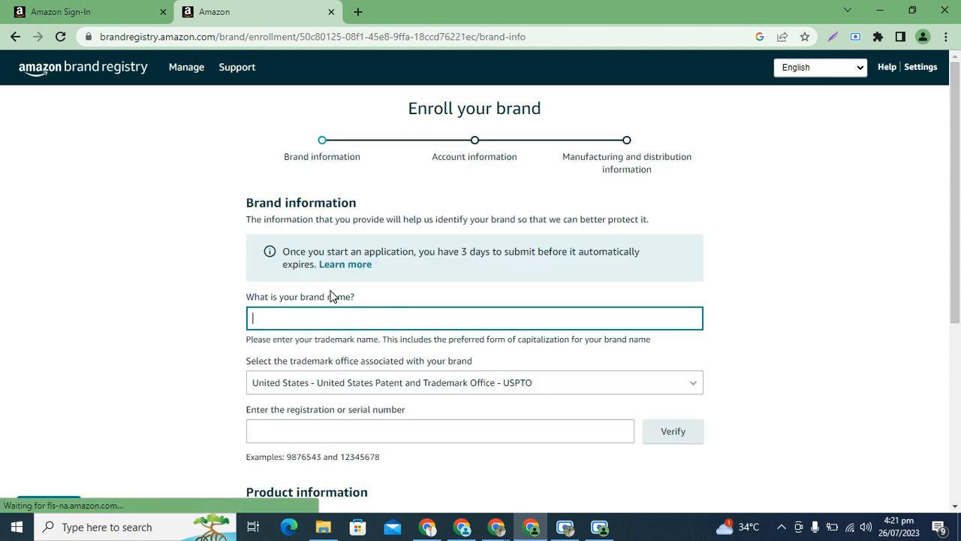
mouse_move(947, 156)
left_mouse_down()
mouse_move(956, 328)
mouse_move(958, 153)
left_mouse_up()
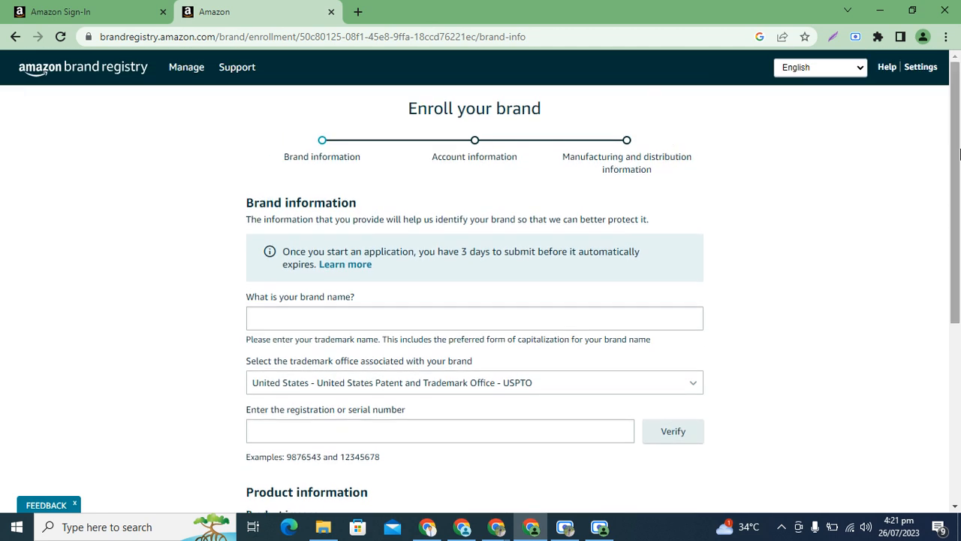
Open the list of brand applications and resume the HELICOZY application pending submission.
mouse_move(197, 75)
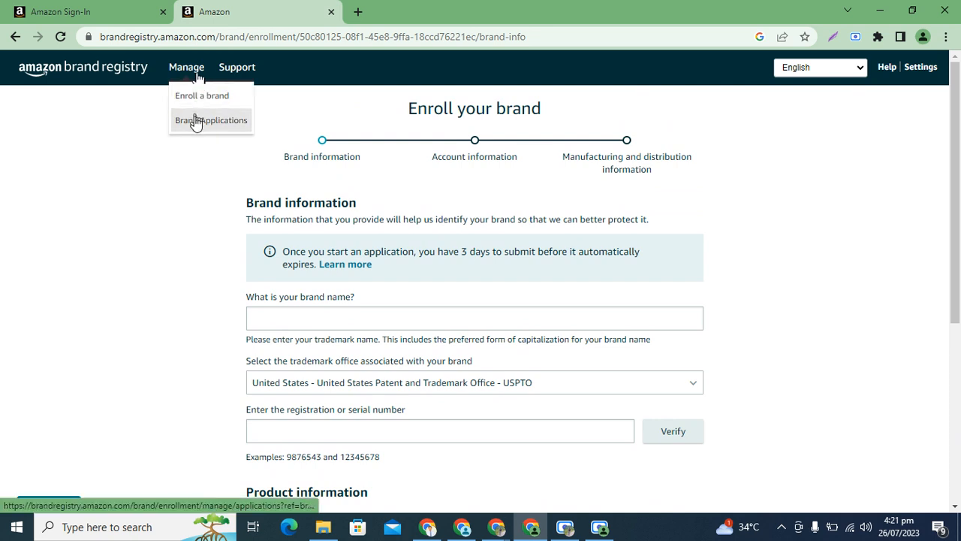
left_click(195, 122)
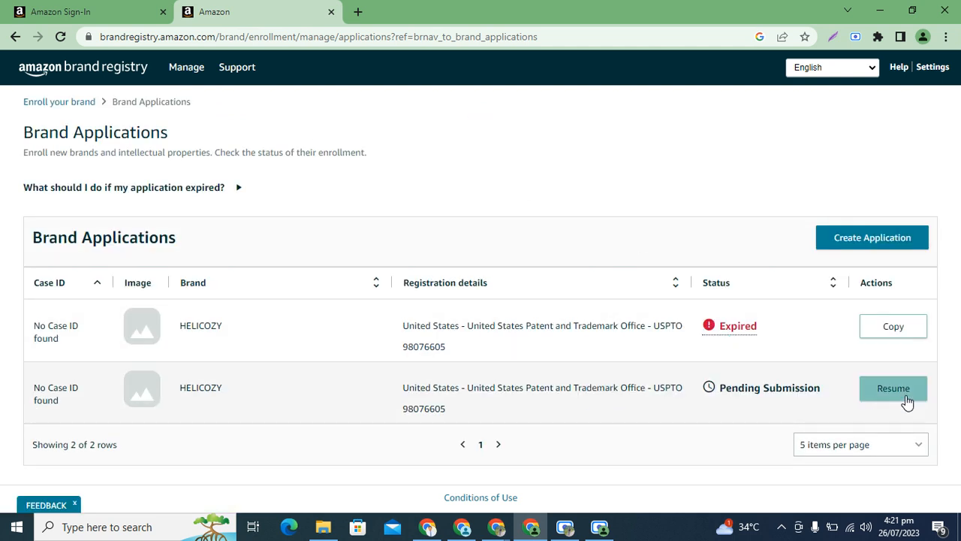
left_click(905, 398)
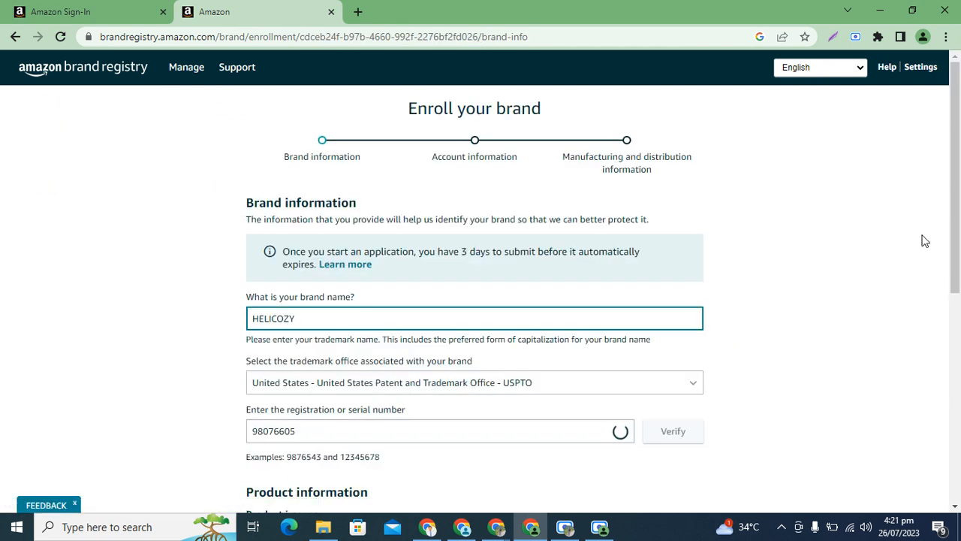
Review the brand name, trademark office and registration or serial number entries in the brand information.
left_click_drag(959, 164, 939, 215)
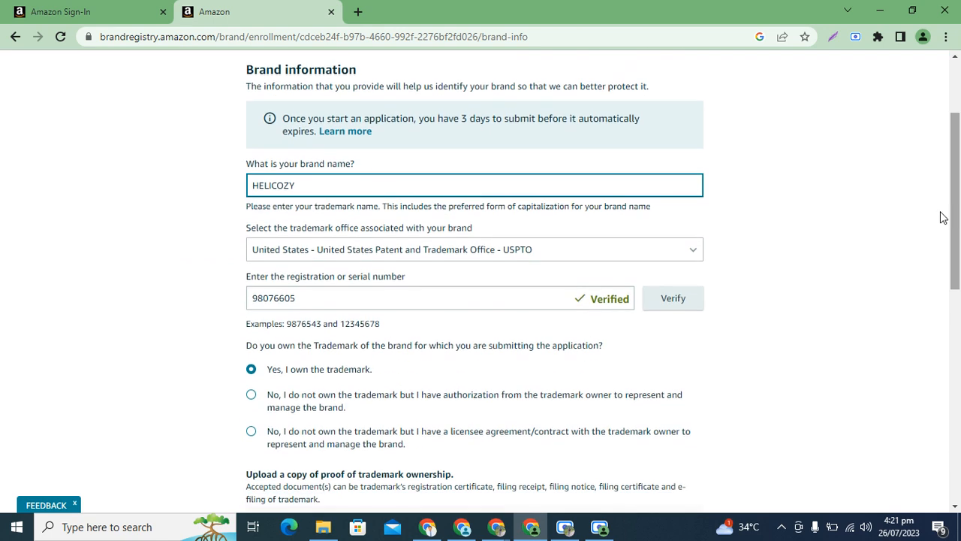
left_click(759, 165)
left_click_drag(958, 181, 960, 213)
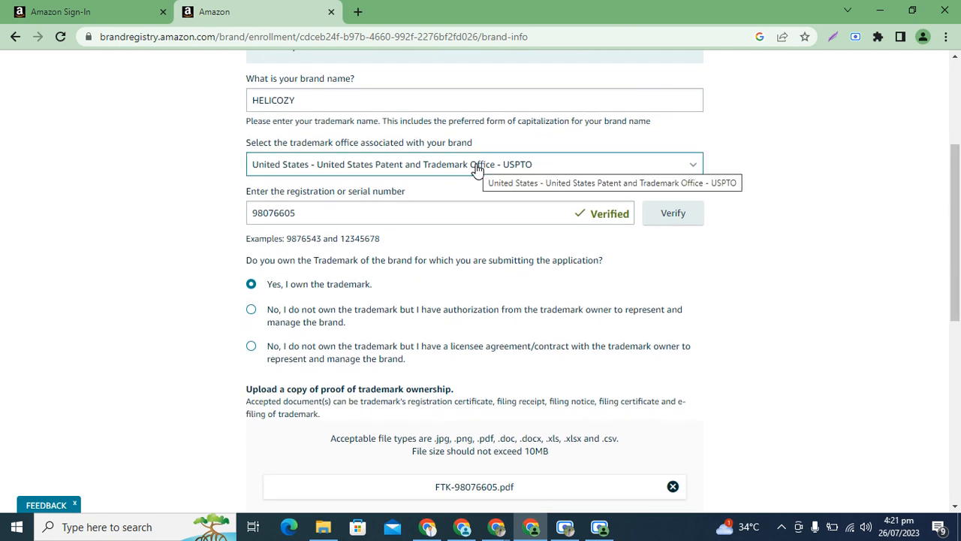
left_click(547, 174)
left_click(798, 297)
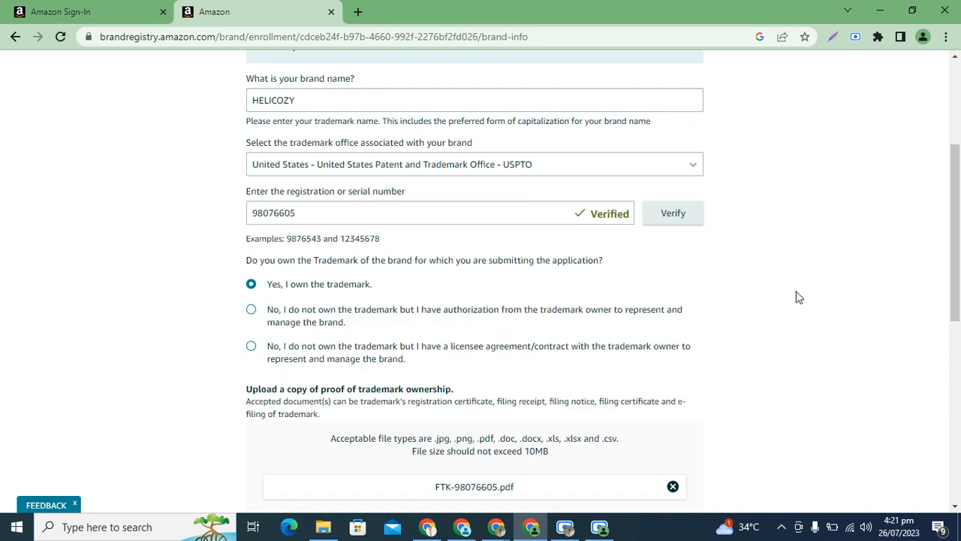
left_click(307, 220)
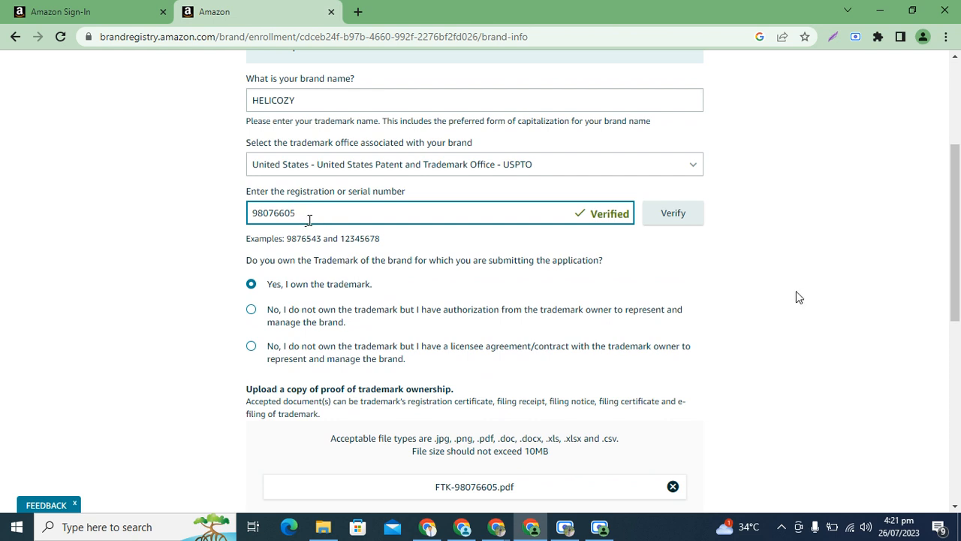
left_click(799, 297)
left_click_drag(960, 222, 960, 263)
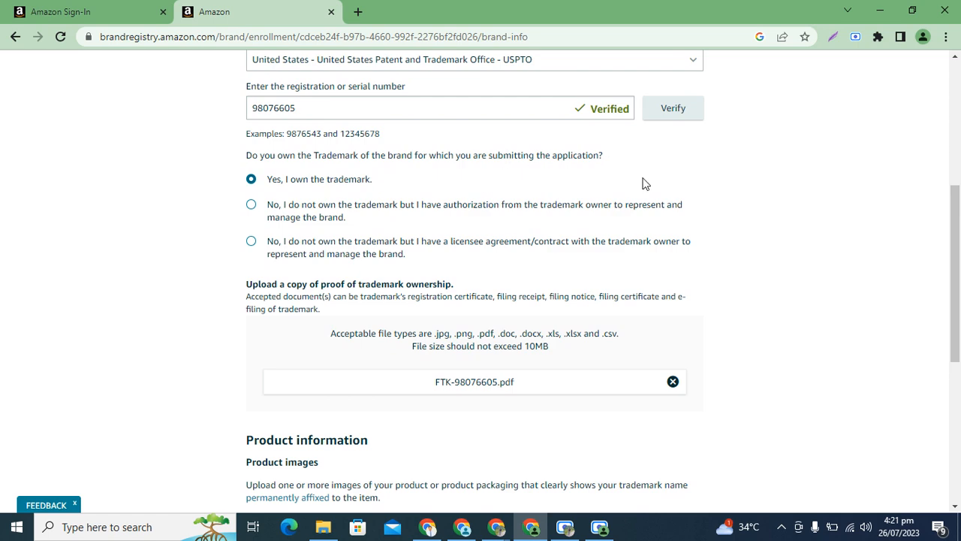
Examine the trademark ownership options and the accepted documents for proof of trademark ownership.
left_click_drag(958, 206, 958, 249)
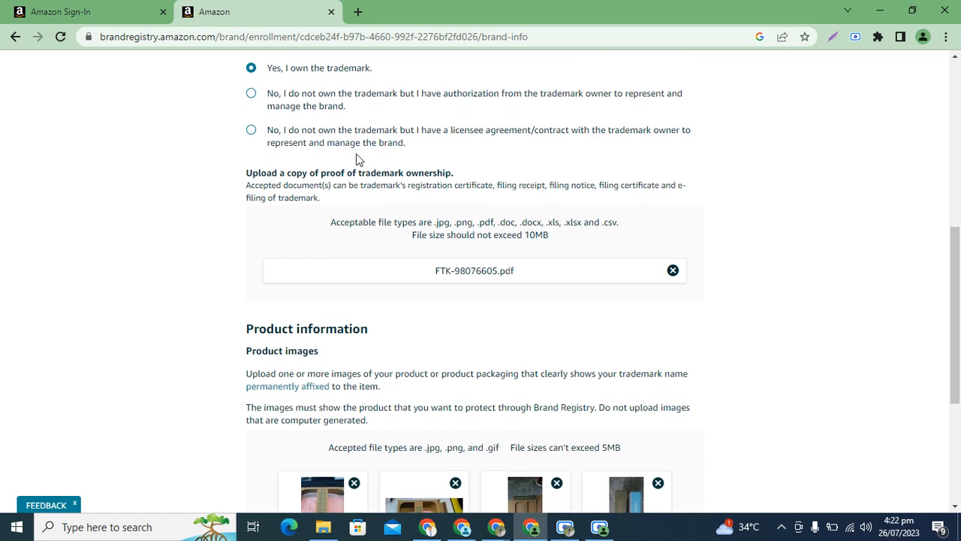
left_click_drag(376, 171, 468, 169)
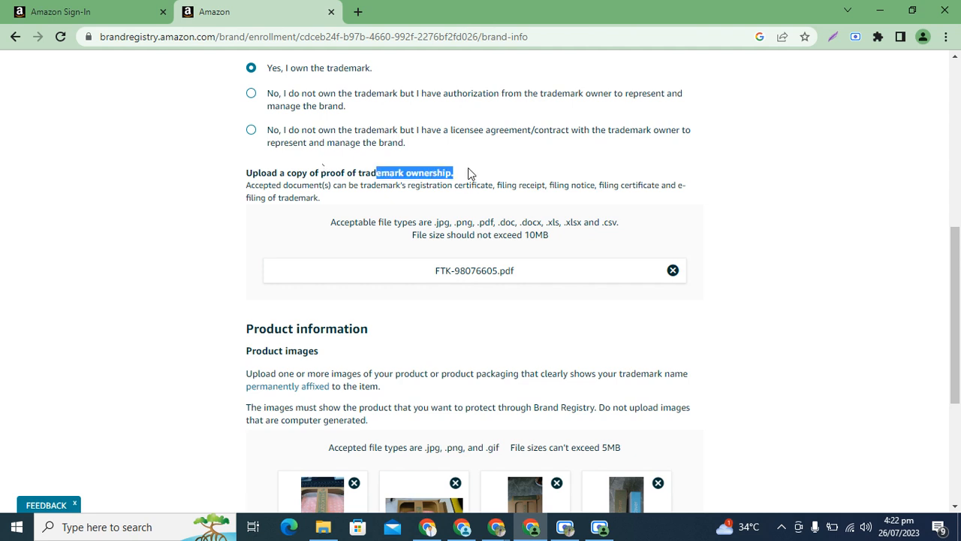
left_click(468, 168)
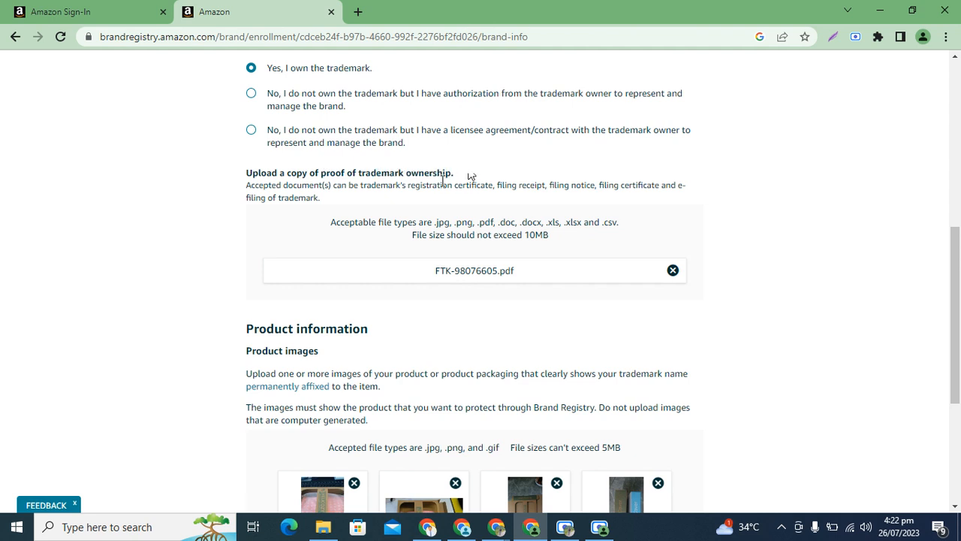
left_click_drag(419, 186, 461, 188)
left_click(463, 188)
left_click_drag(956, 254, 956, 182)
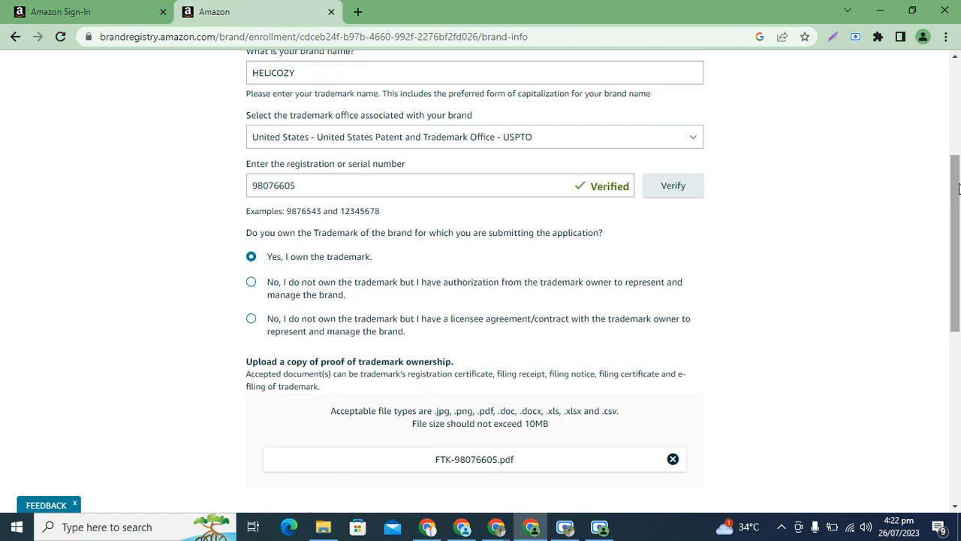
left_click_drag(956, 229, 960, 333)
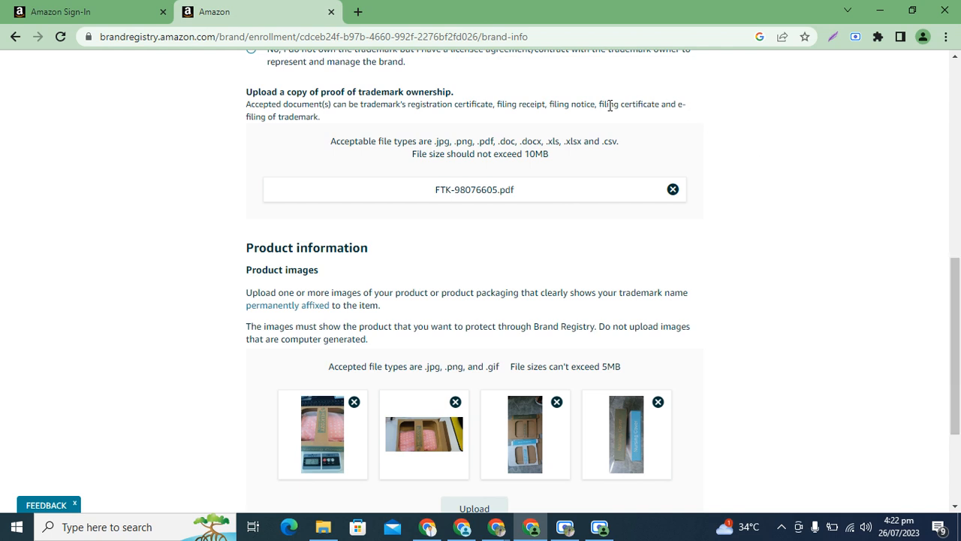
Check the product image requirements and uploaded product photos, and continue to the account information page.
left_click_drag(958, 300, 960, 361)
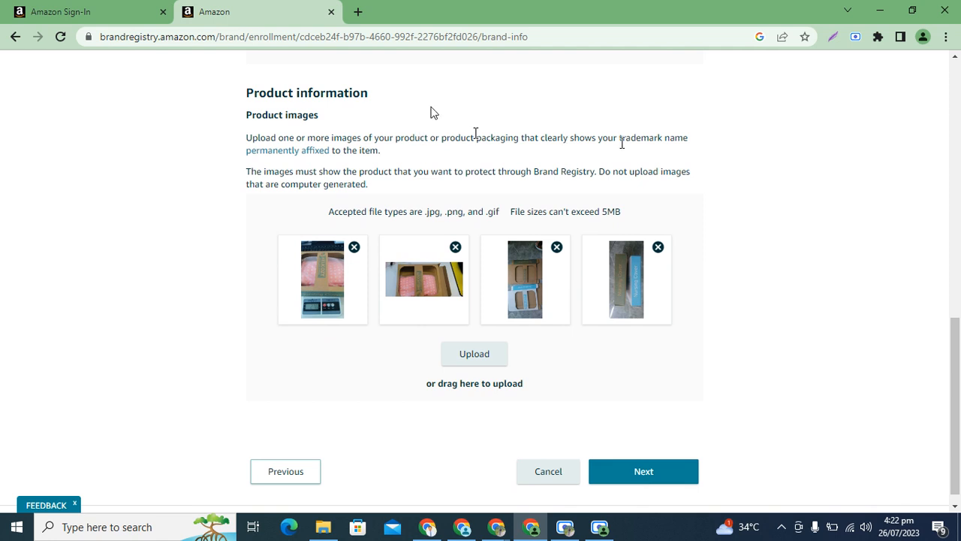
left_click_drag(621, 141, 665, 143)
left_click(665, 143)
left_click(660, 473)
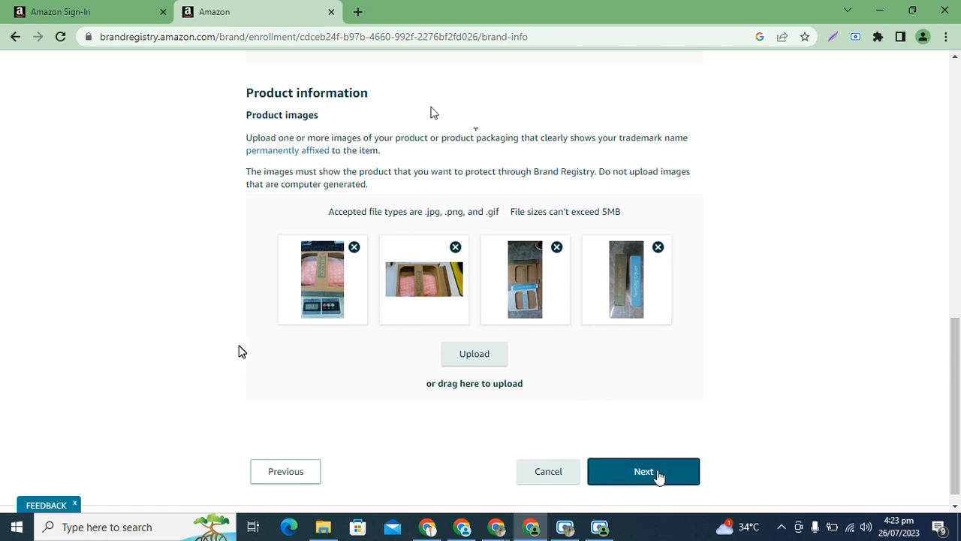
Review the seller account selection, product category, top-selling ASIN and optional website URL fields in the account information.
left_click_drag(959, 406, 960, 215)
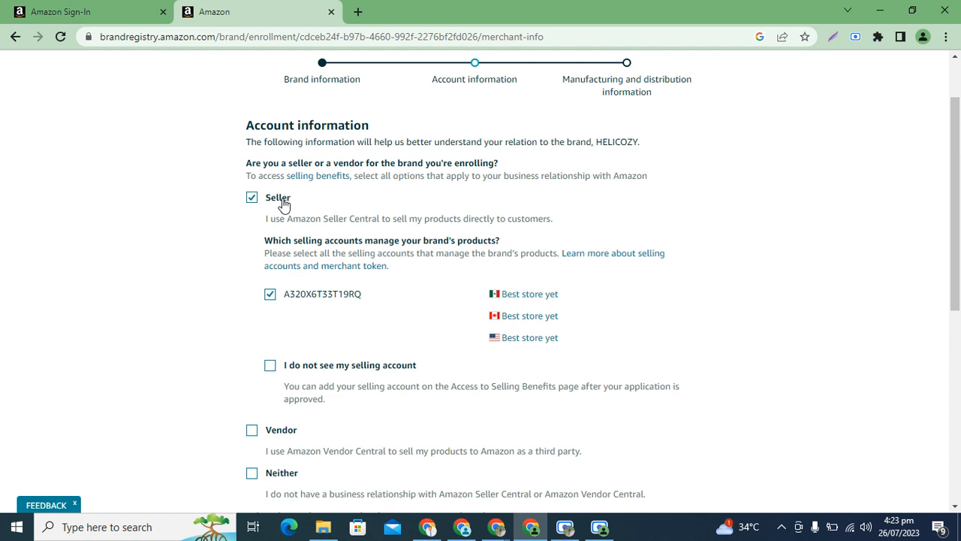
left_click_drag(959, 197, 958, 365)
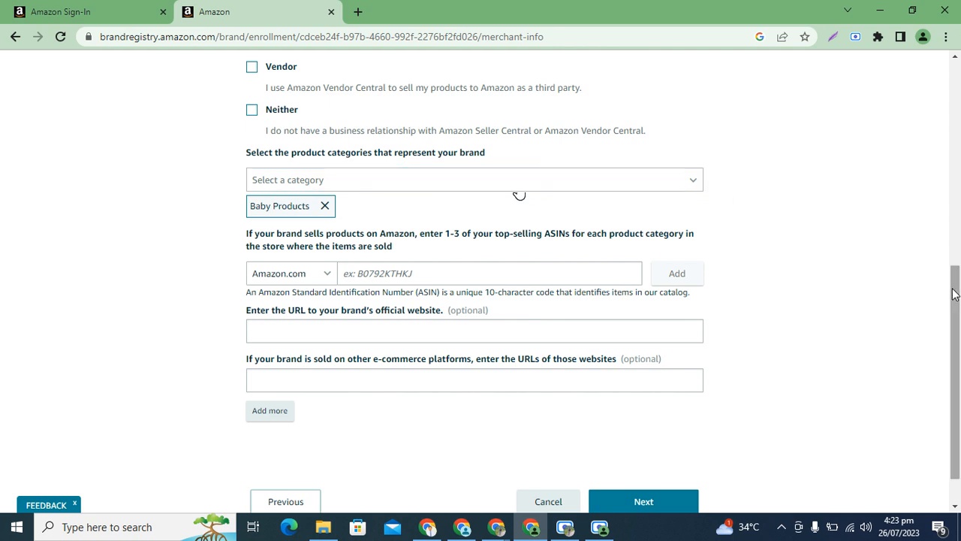
left_click_drag(954, 297, 953, 319)
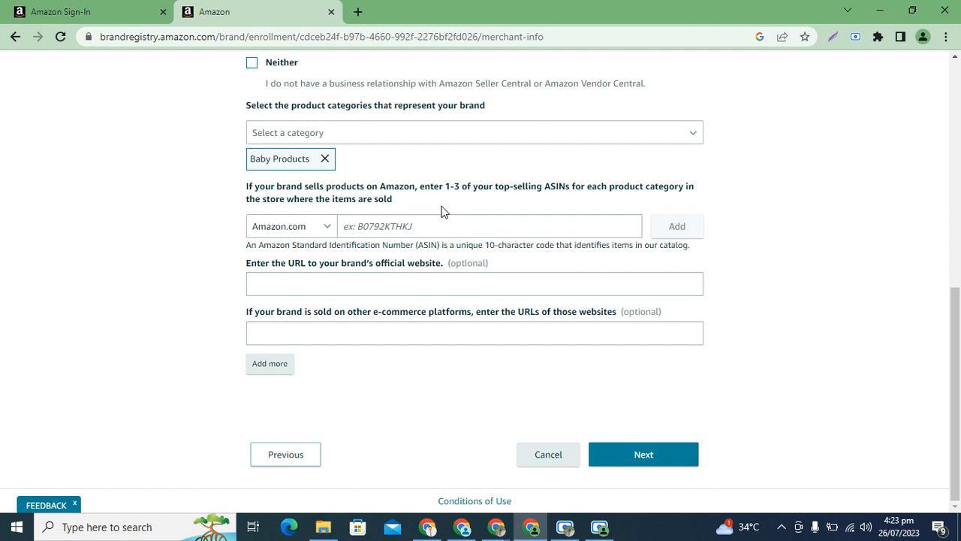
left_click(412, 220)
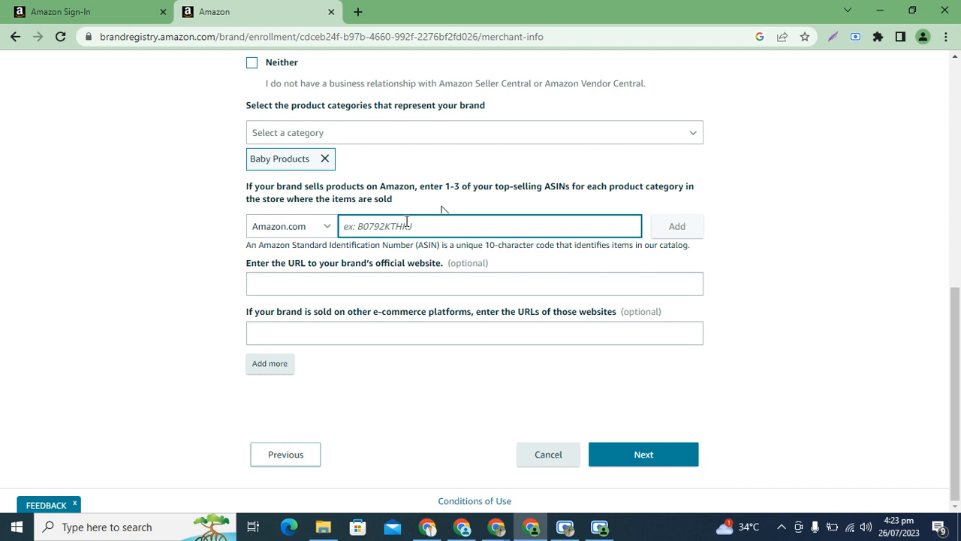
left_click(412, 208)
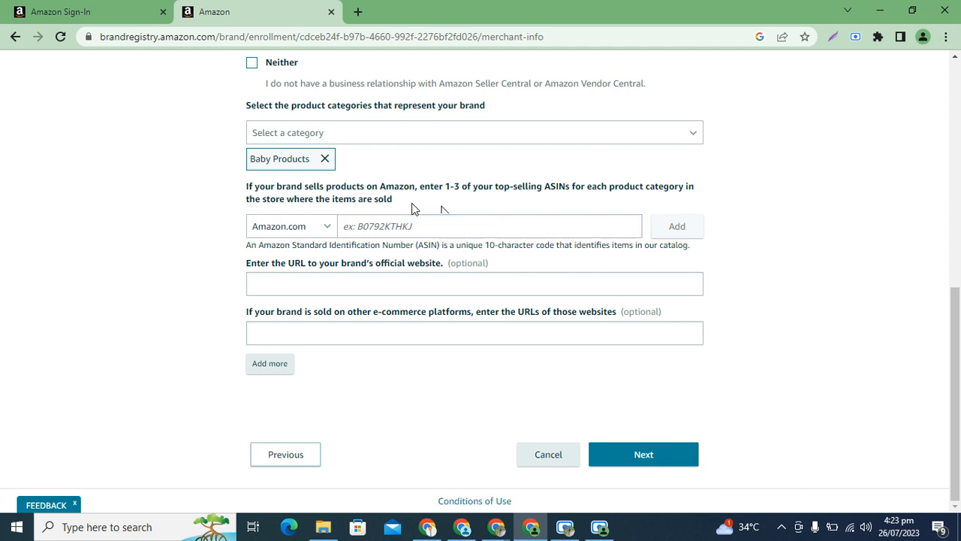
left_click(381, 230)
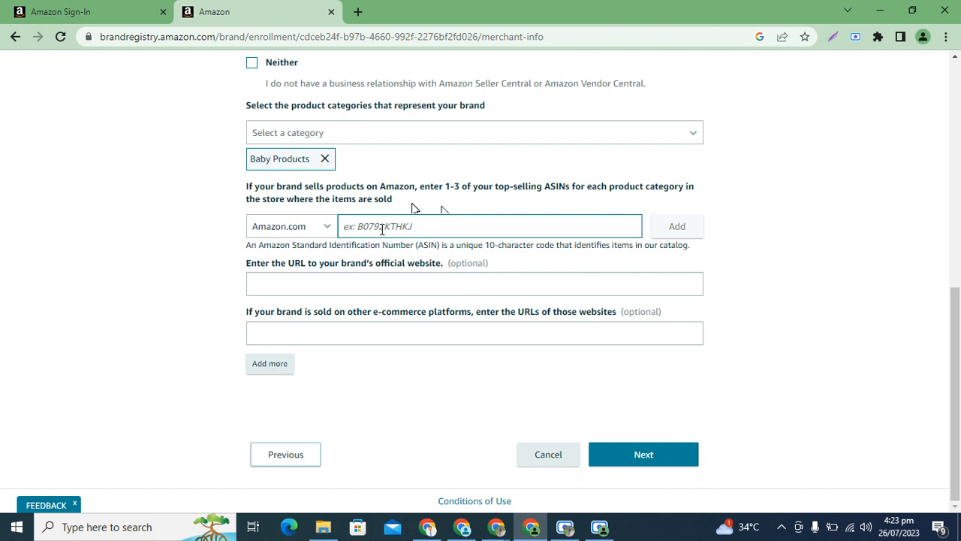
left_click(440, 213)
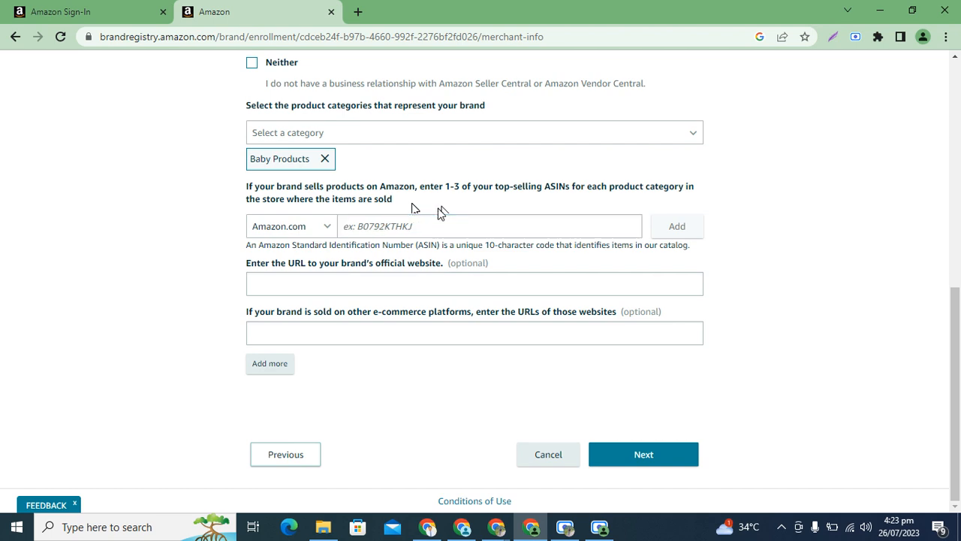
left_click(420, 235)
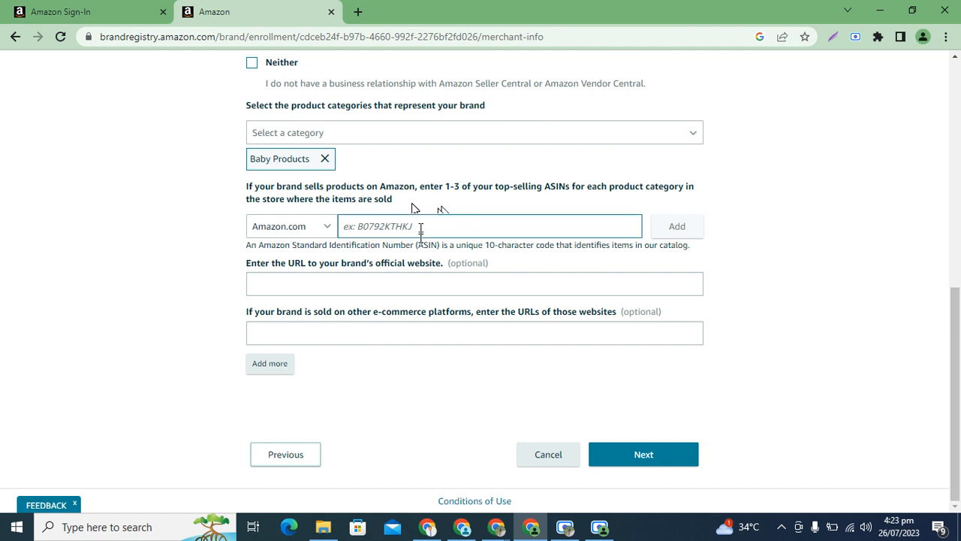
left_click(869, 306)
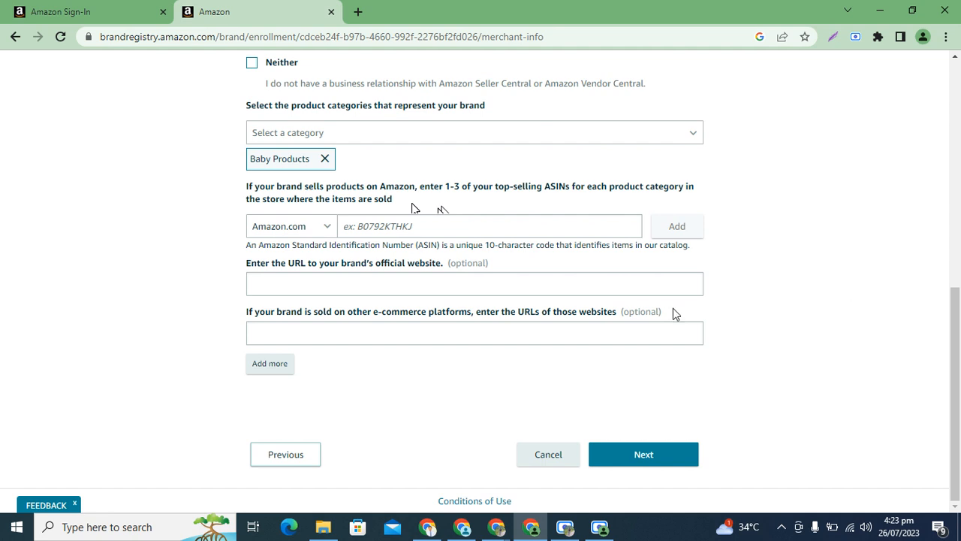
left_click(401, 284)
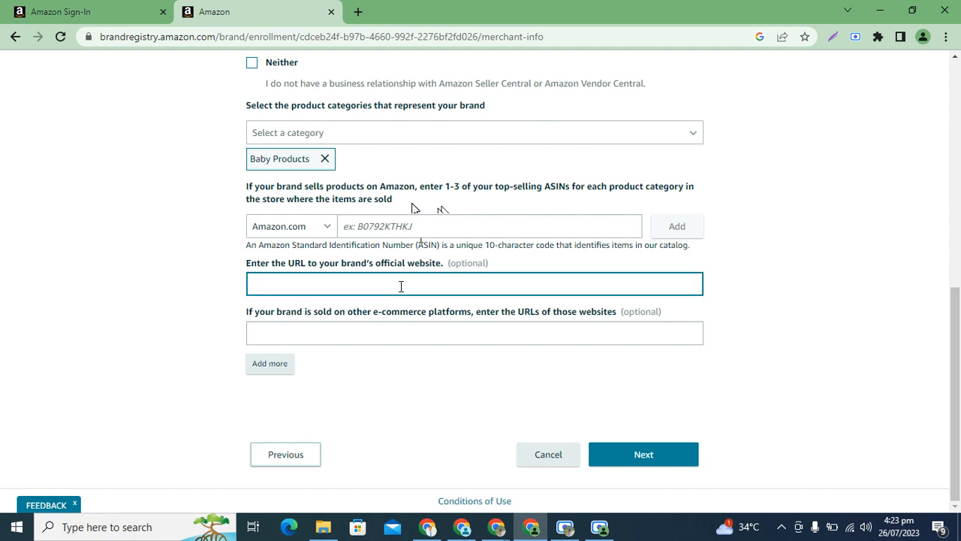
left_click(472, 264)
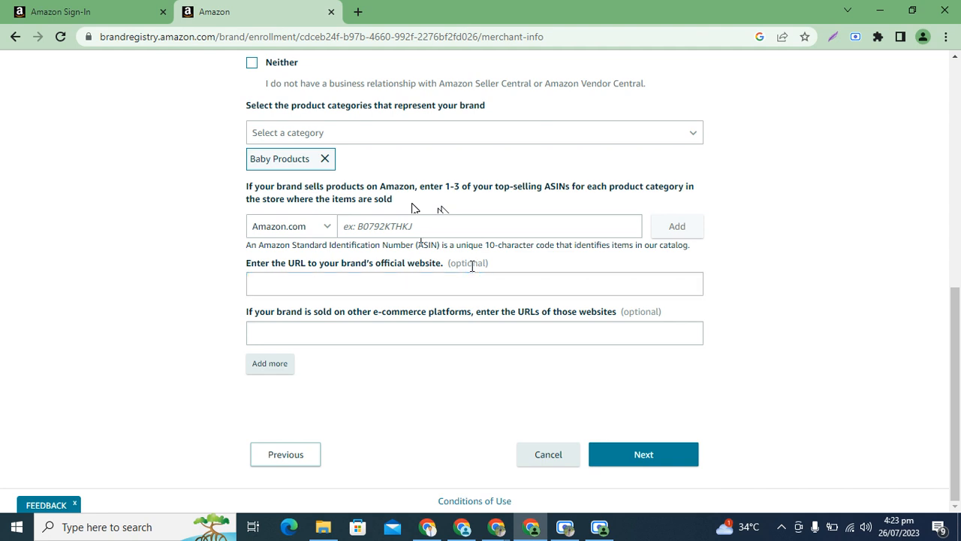
Check the optional website URL fields and continue to the manufacturing and distribution information page.
double_click(473, 264)
left_click(451, 371)
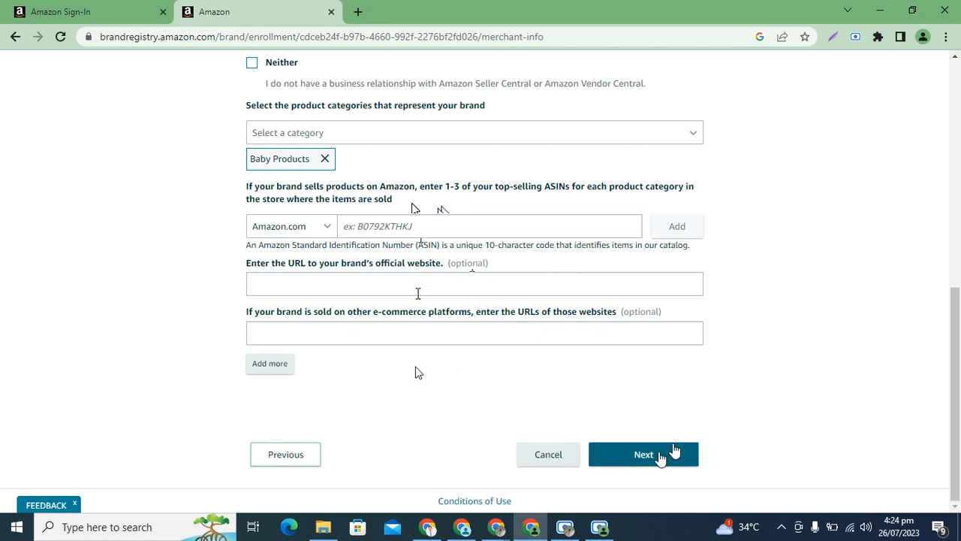
left_click(661, 458)
Review the manufacturing set-up statements and the document upload sections of the manufacturing and distribution information.
left_click_drag(959, 344, 960, 226)
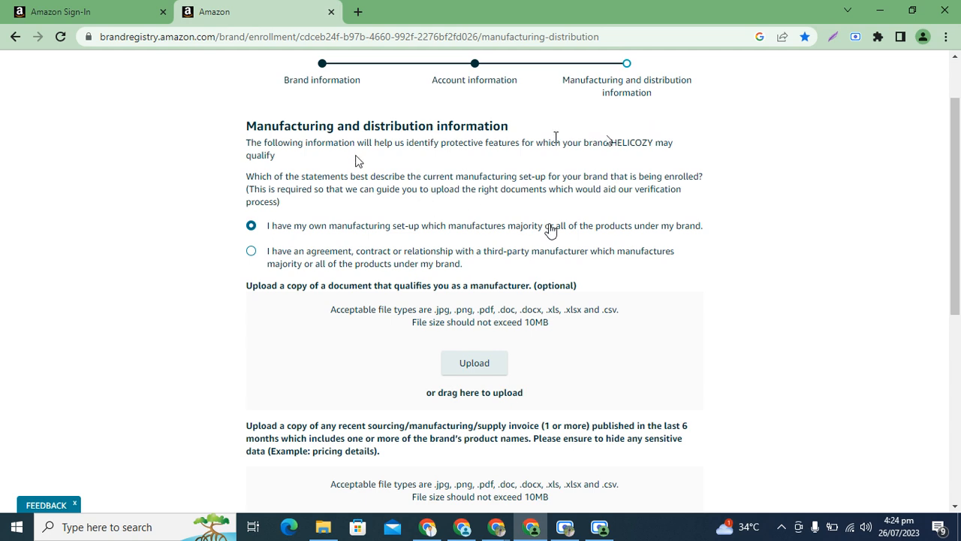
left_click_drag(960, 211, 846, 235)
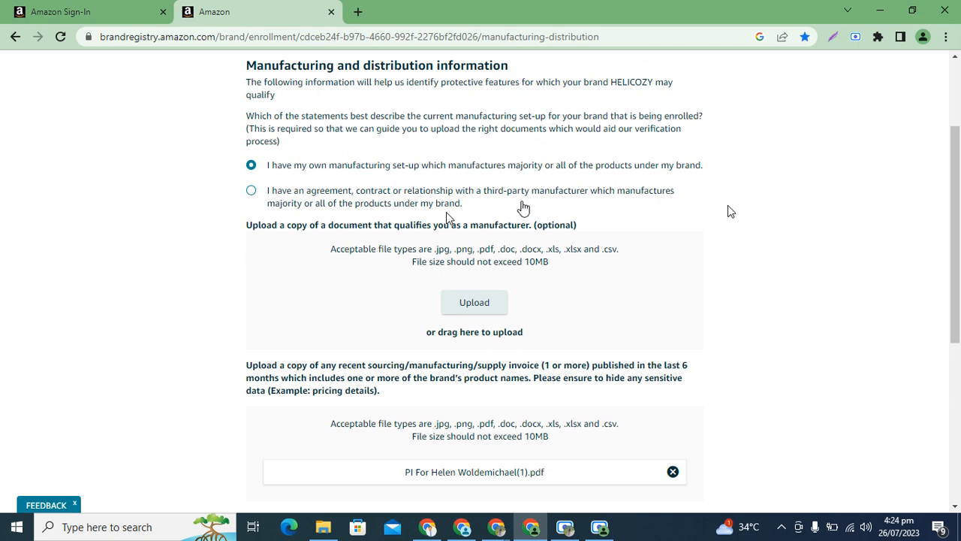
left_click_drag(959, 236, 960, 260)
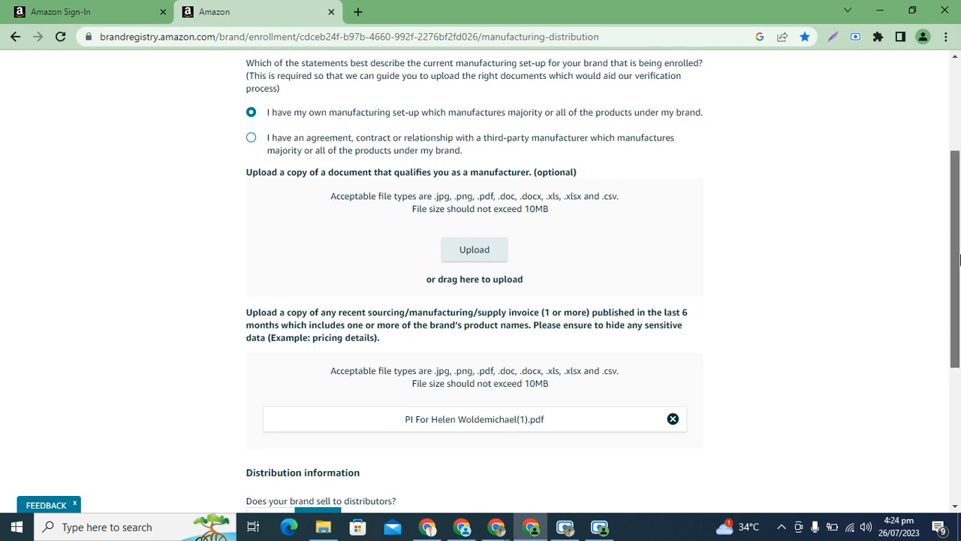
left_click_drag(959, 180, 959, 192)
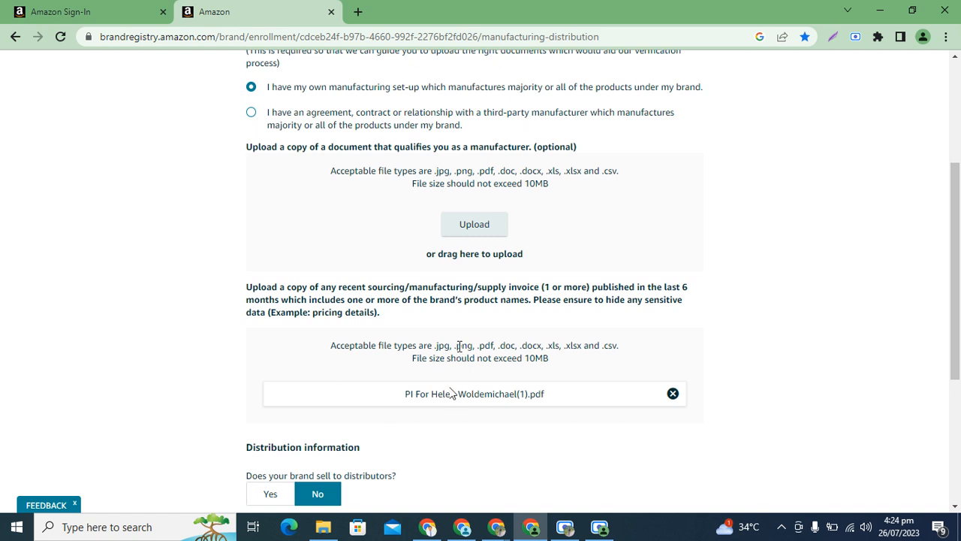
Examine the upload requirements for a recent sourcing, manufacturing or supply invoice from the last 6 months.
triple_click(336, 299)
left_click(336, 298)
left_click_drag(301, 300, 415, 302)
left_click(532, 303)
left_click(417, 304)
triple_click(417, 303)
left_click_drag(956, 241, 960, 217)
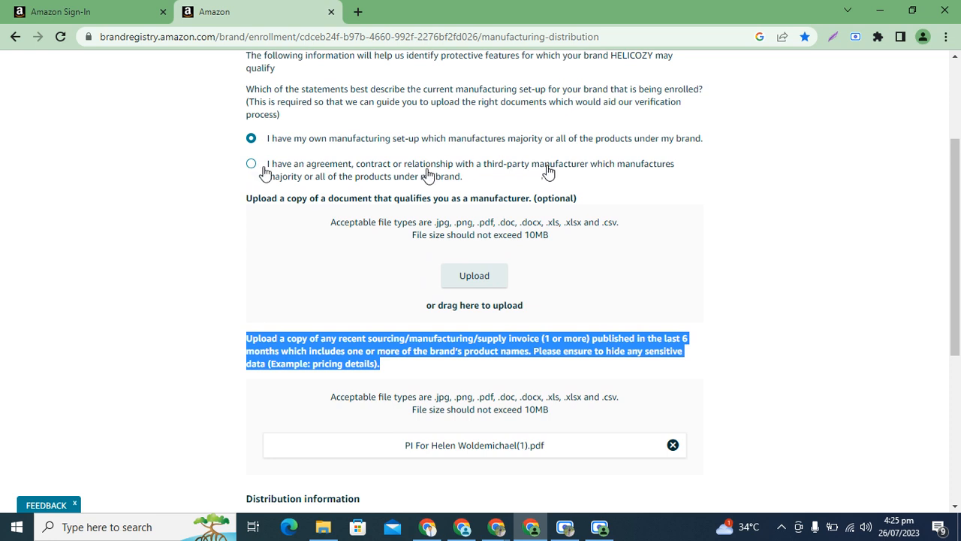
Compare the documents requested for own and third-party manufacturing, leaving the own manufacturing set-up option selected.
triple_click(465, 195)
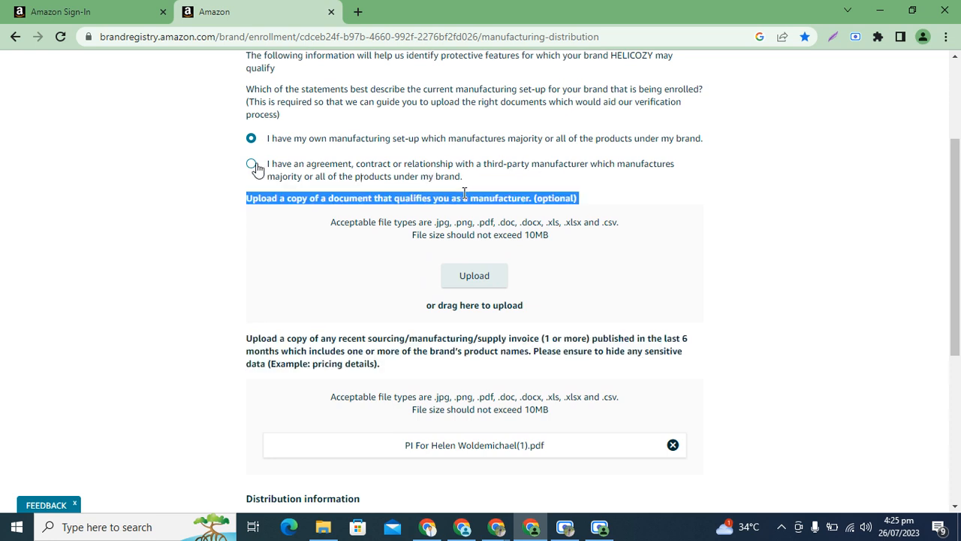
left_click(464, 194)
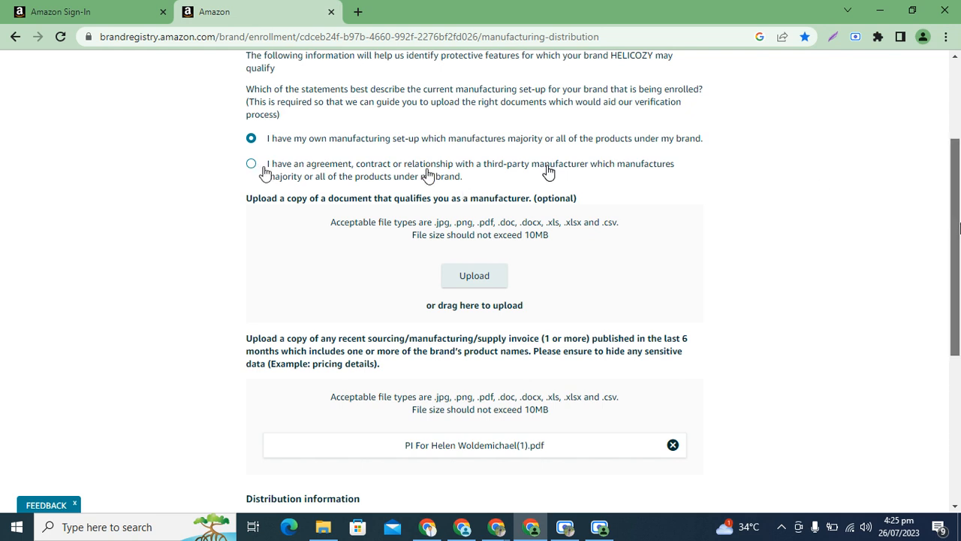
scroll(806, 218, "down", 1)
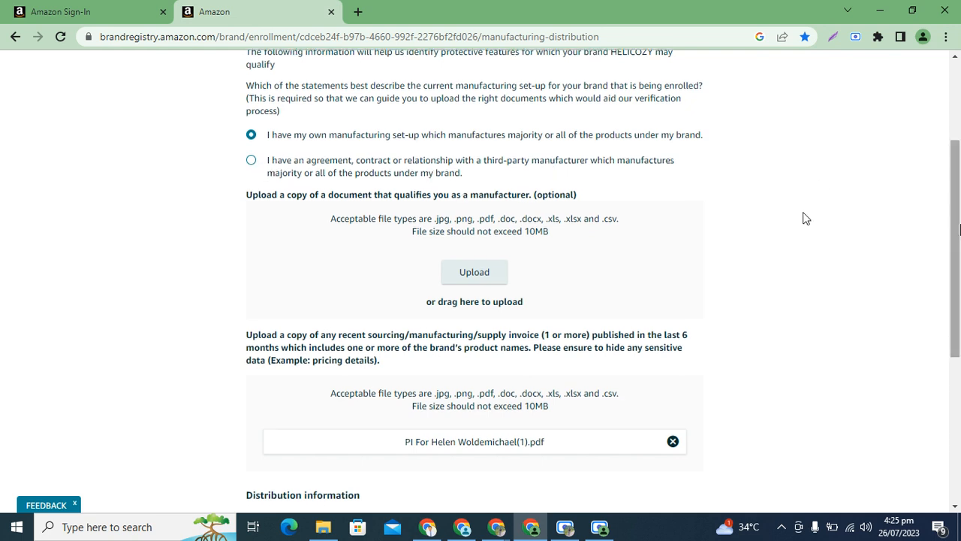
left_click(251, 164)
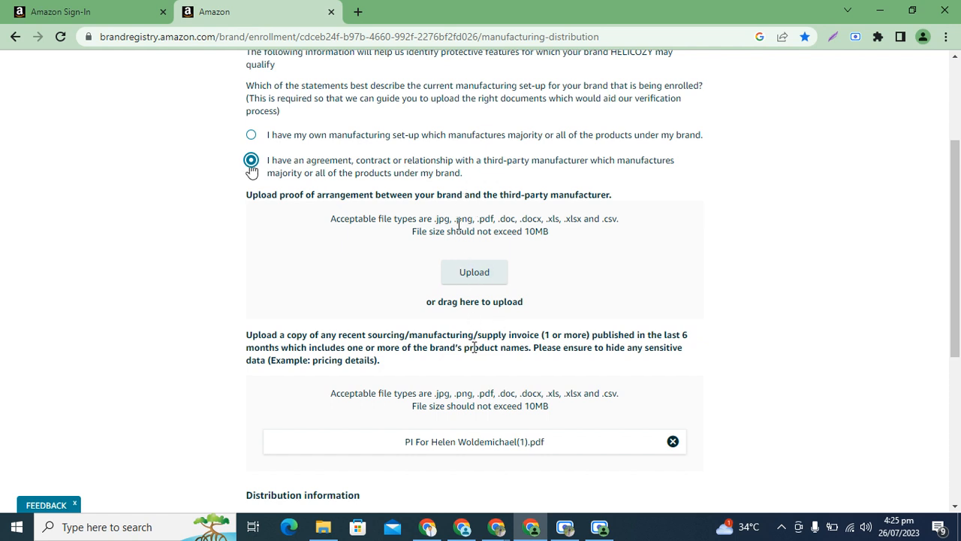
left_click(252, 135)
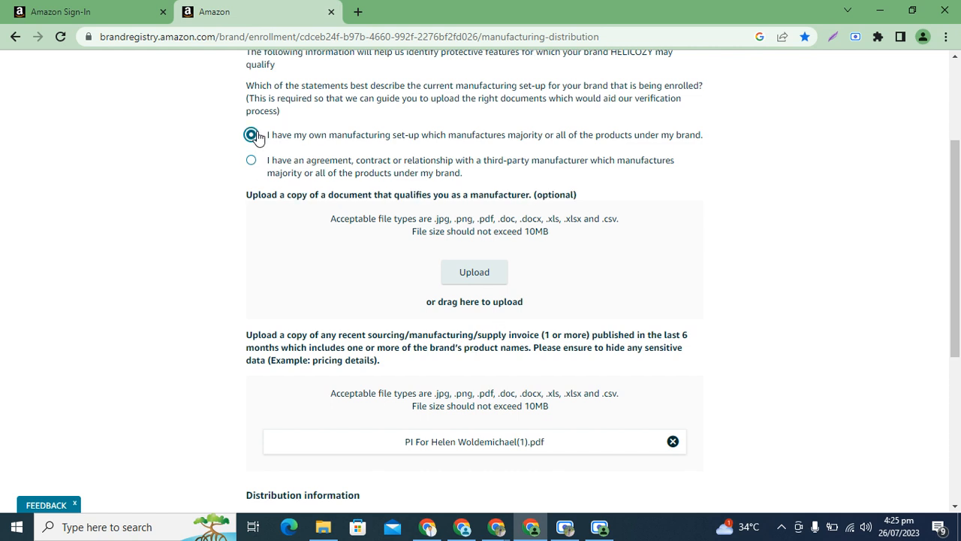
Review the distribution and licensee answers, submit the Brand Registry application and return to the Brand Registry homepage.
scroll(811, 232, "down", 1)
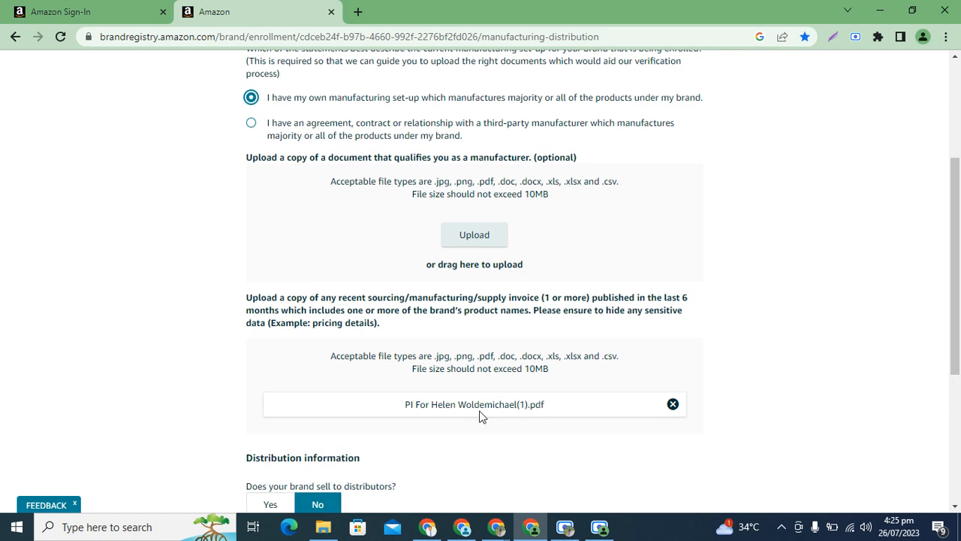
left_click_drag(959, 262, 960, 385)
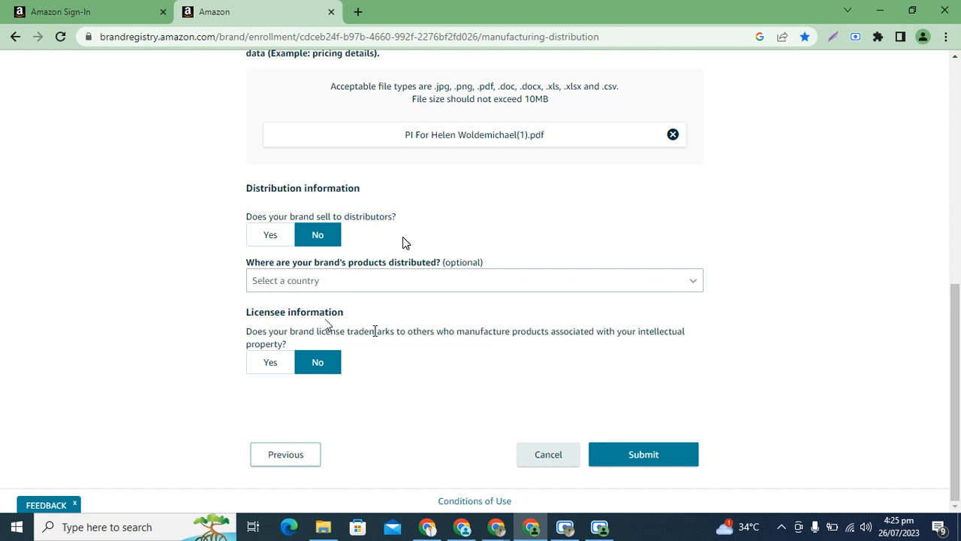
mouse_move(958, 331)
left_mouse_down()
mouse_move(960, 107)
mouse_move(959, 331)
left_mouse_up()
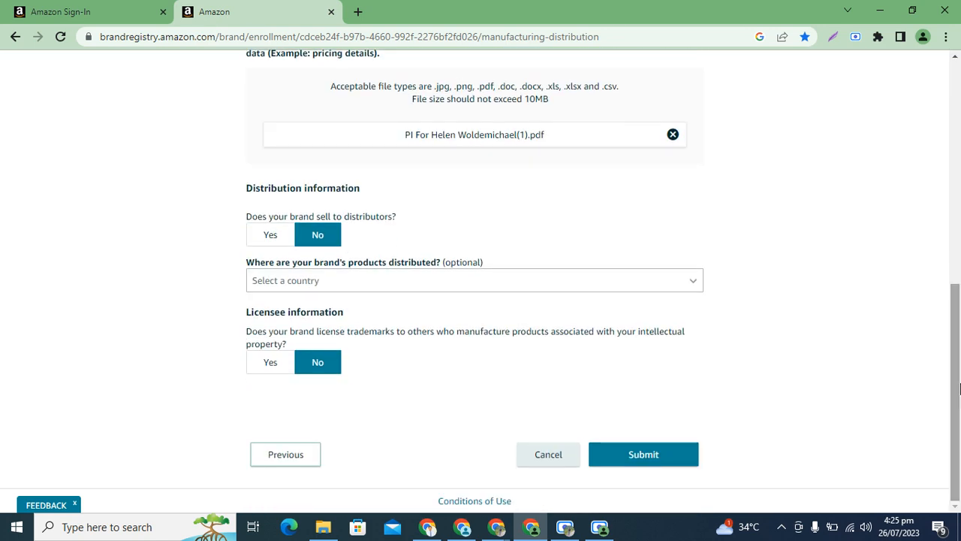
left_click(646, 454)
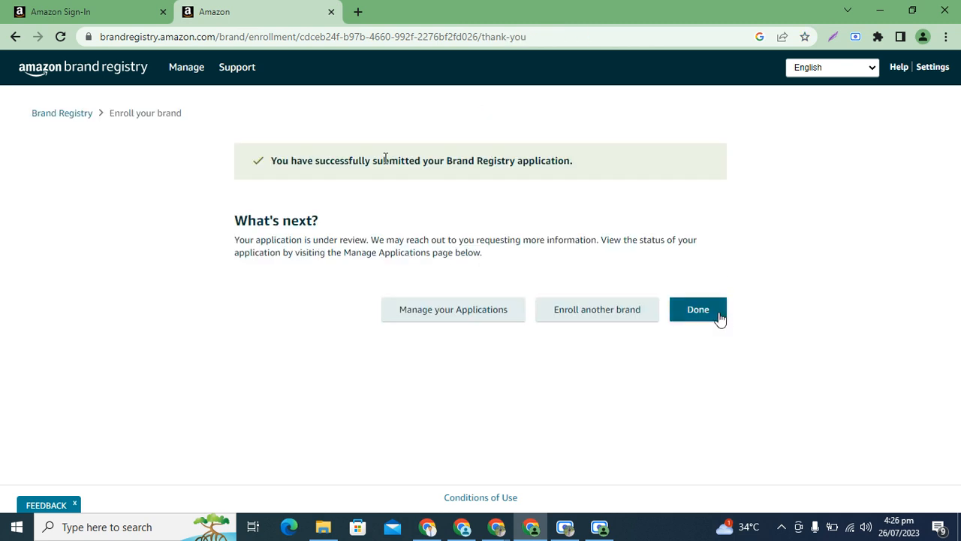
left_click(718, 318)
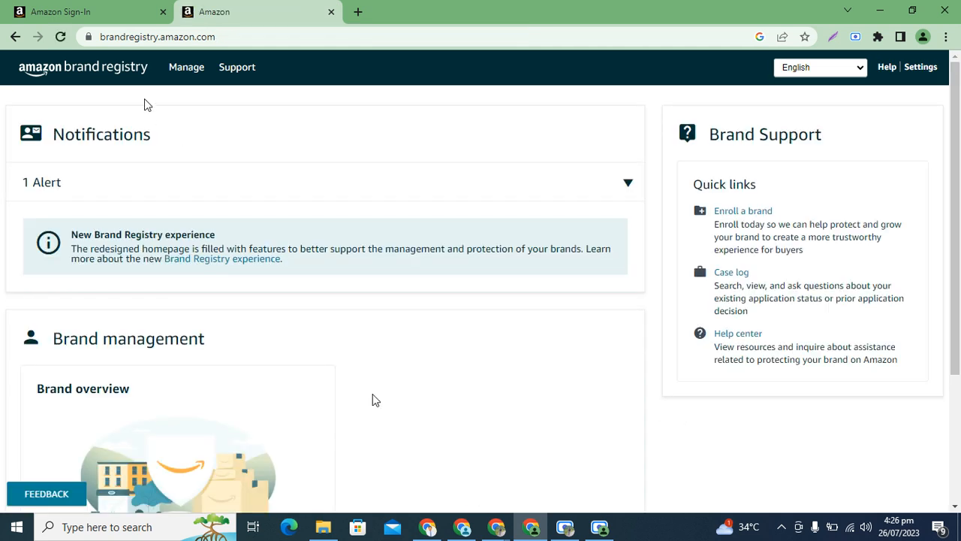
Open the list of brand applications and check the review status of the submitted HELICOZY application.
mouse_move(186, 69)
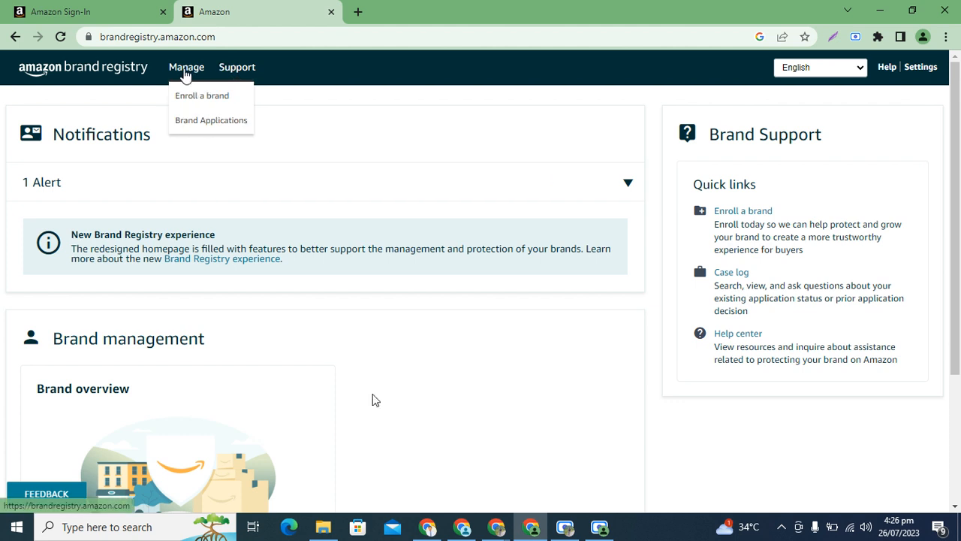
left_click(199, 123)
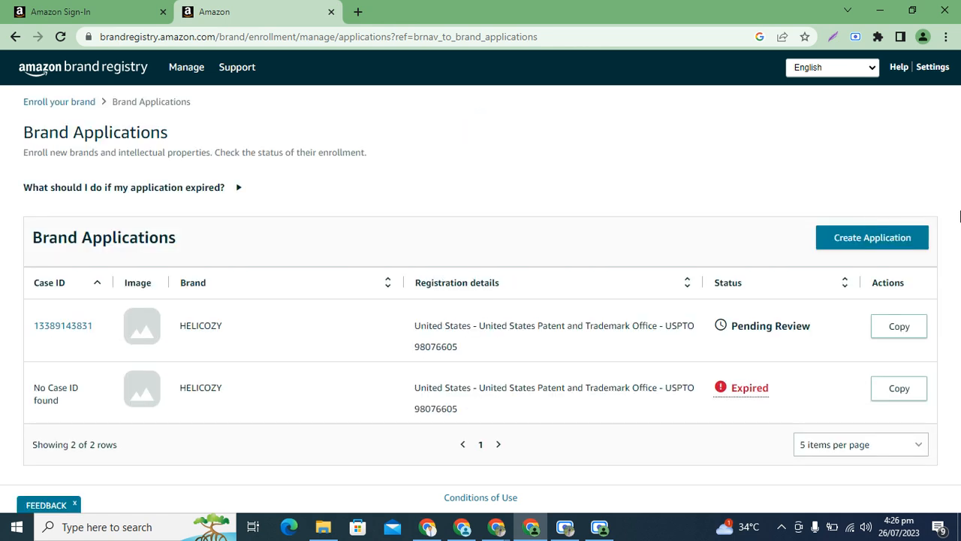
triple_click(959, 217)
double_click(733, 328)
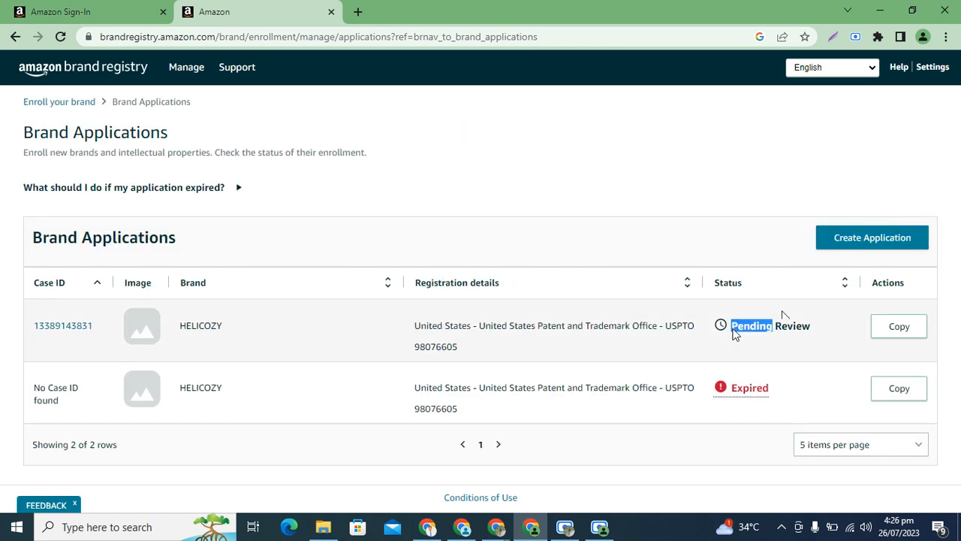
left_click(734, 333)
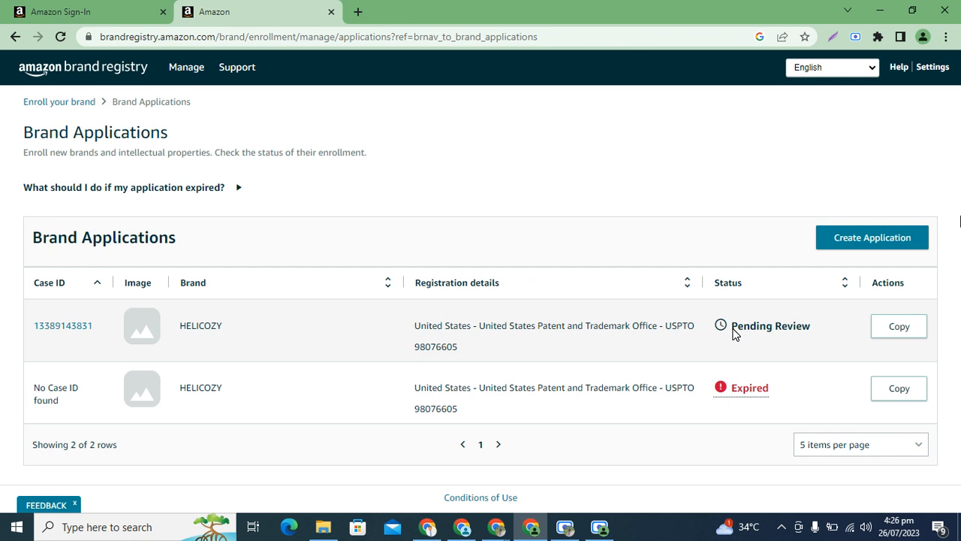